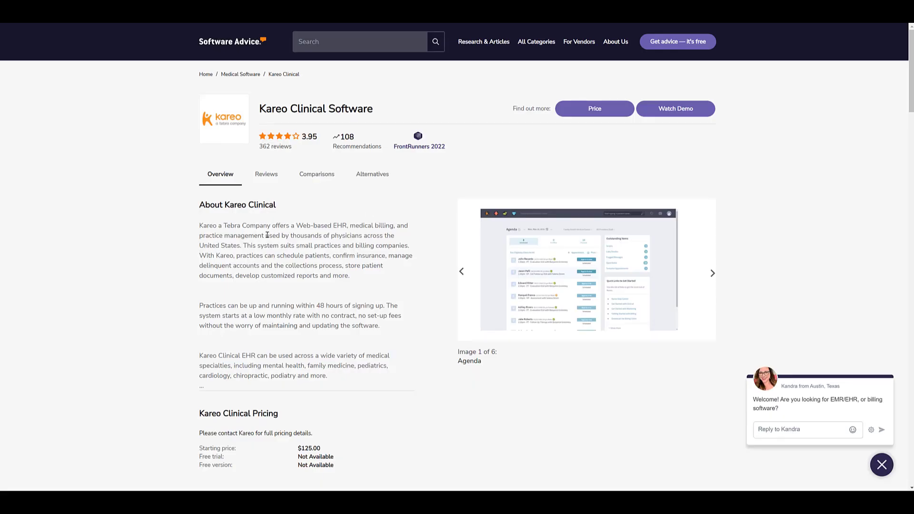
Highlight the phrase 'used by thousands of physicians across the United States' on the Kareo page.
drag(266, 236, 240, 246)
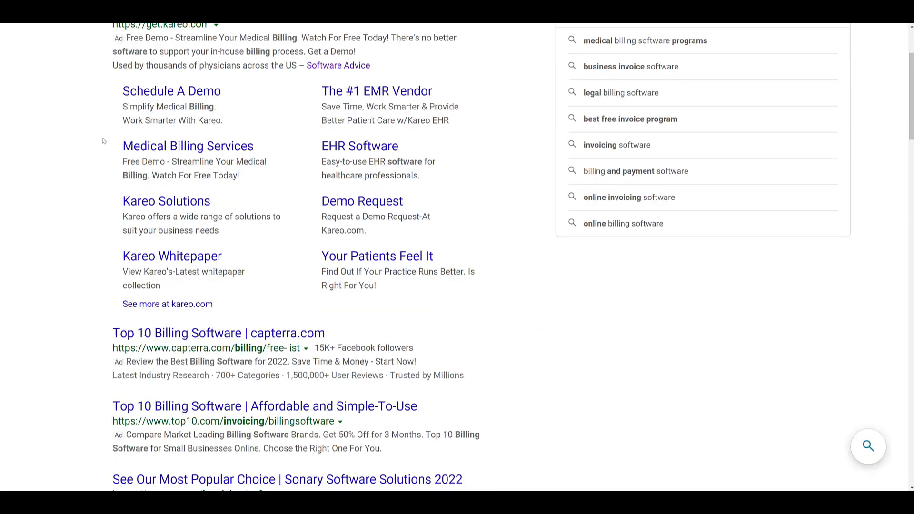
Scroll down to the ABBYY invoice ad and follow its Capterra review link.
scroll(103, 140, down, 20)
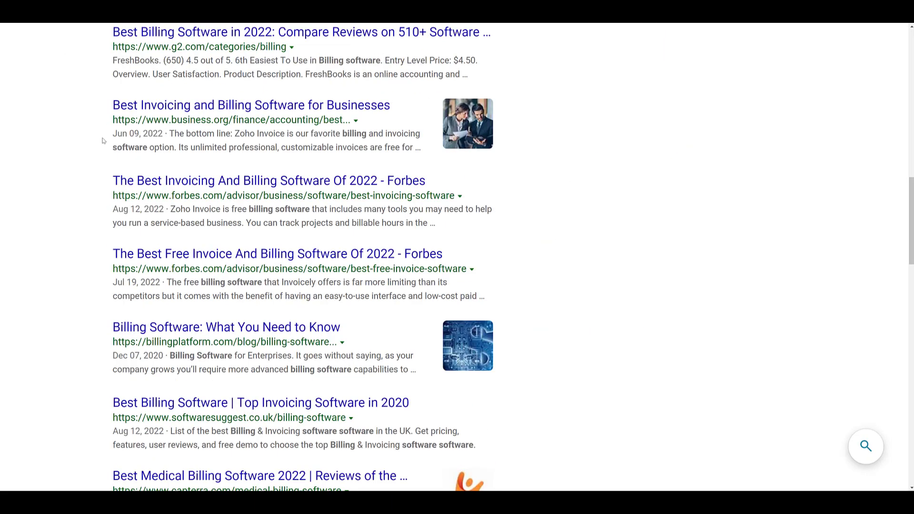
scroll(104, 140, down, 10)
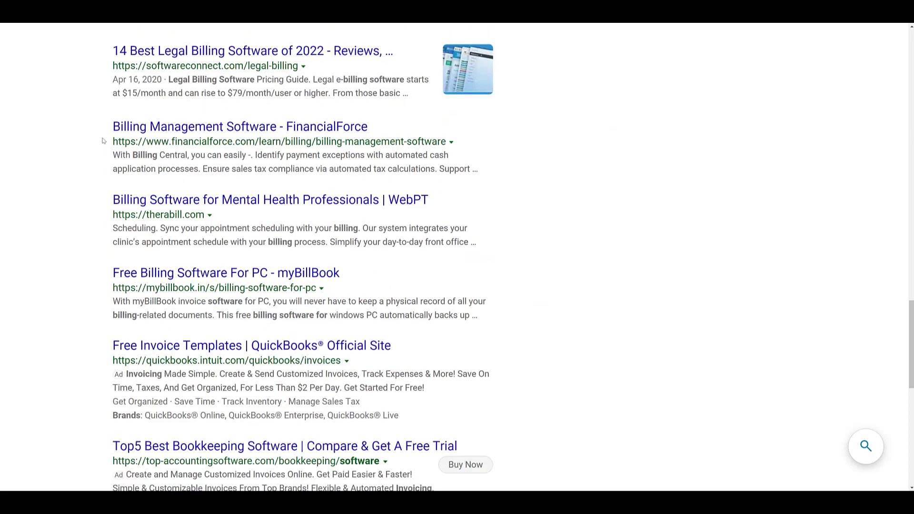
scroll(104, 141, down, 4)
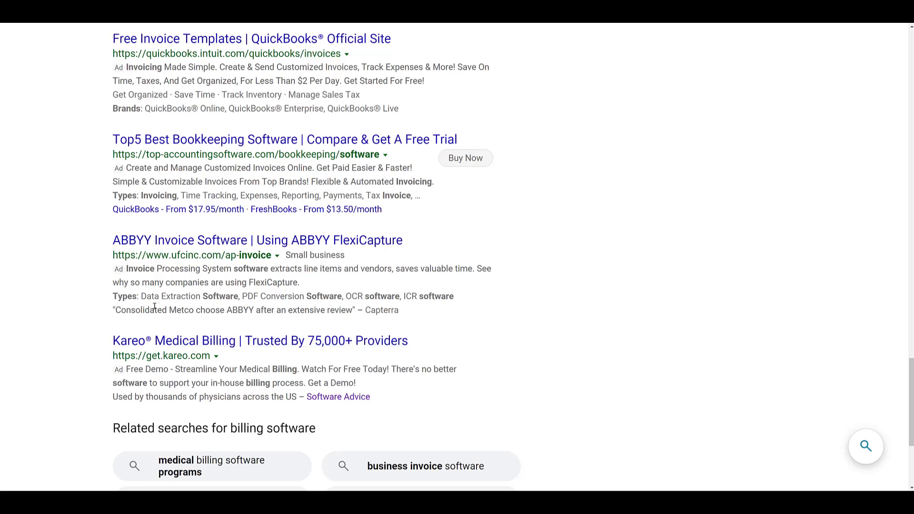
click(384, 312)
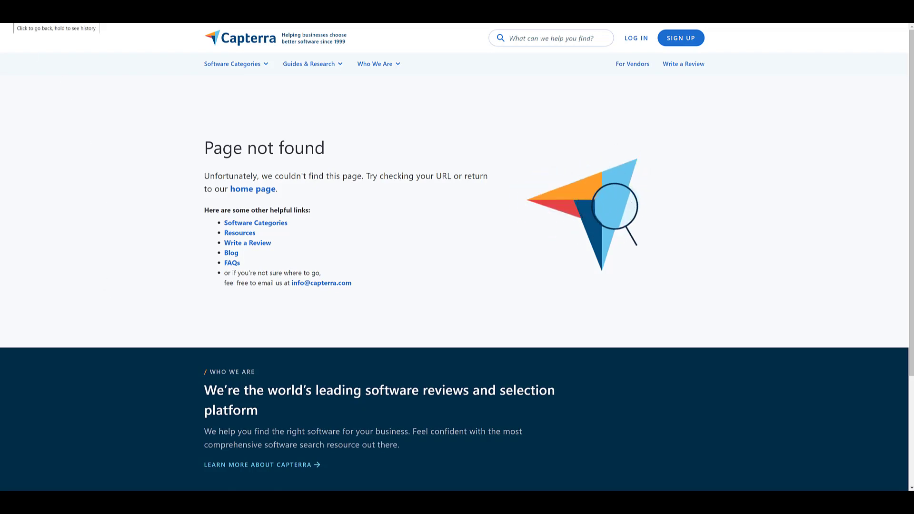
Return to the Bing billing software search results.
key(alt+Left)
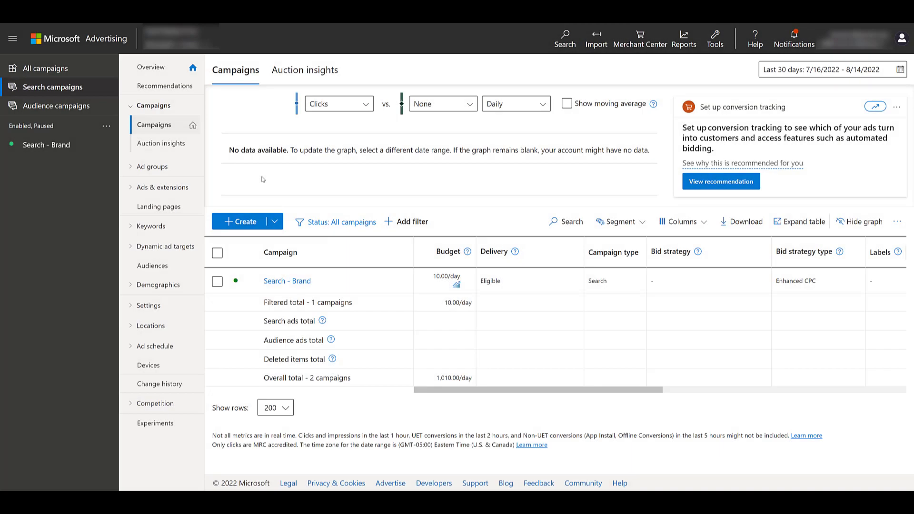
Show Review Extensions on the Ads & extensions Extensions tab and start creating one.
click(155, 192)
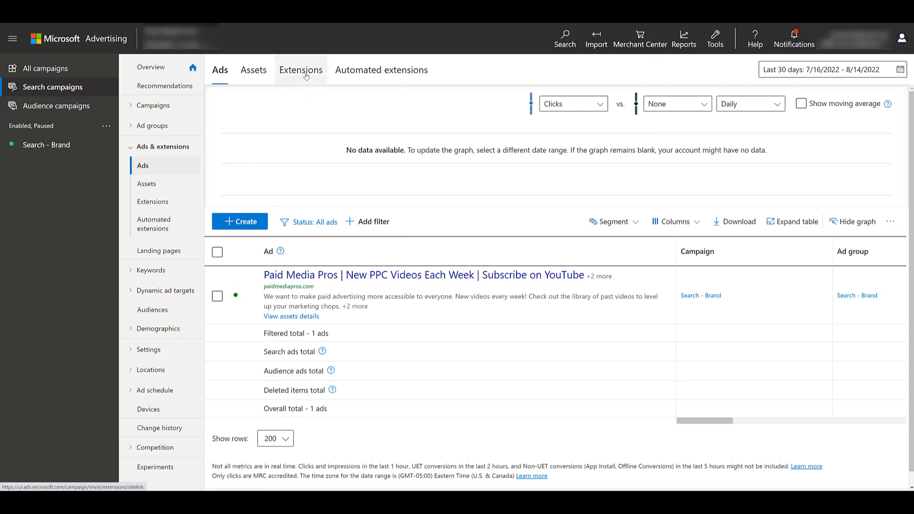
click(306, 75)
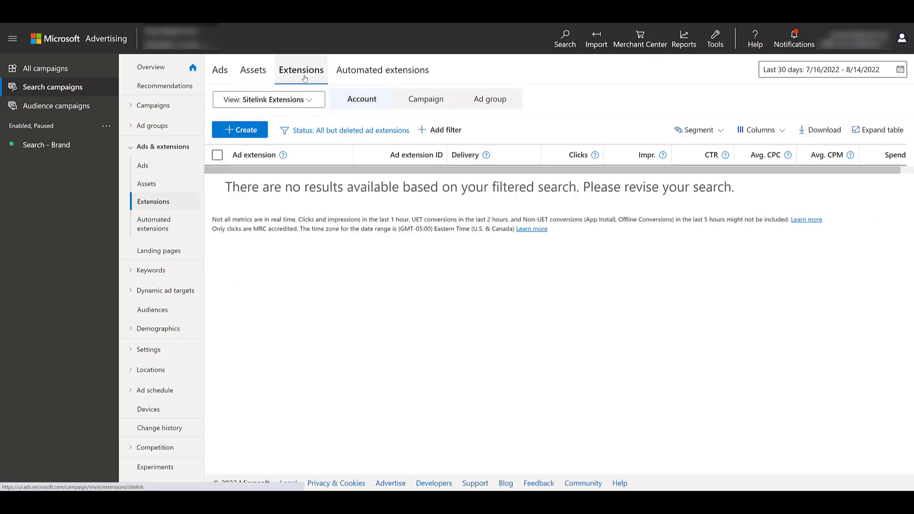
click(308, 101)
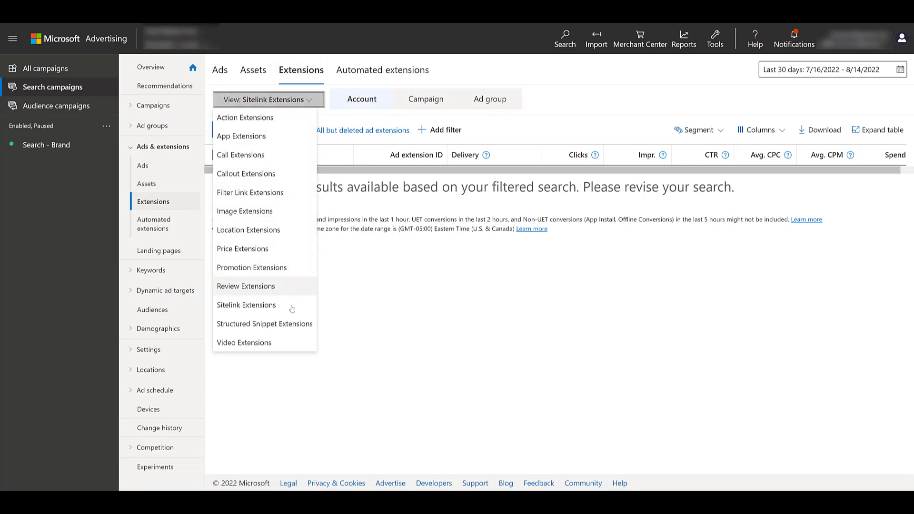
click(297, 287)
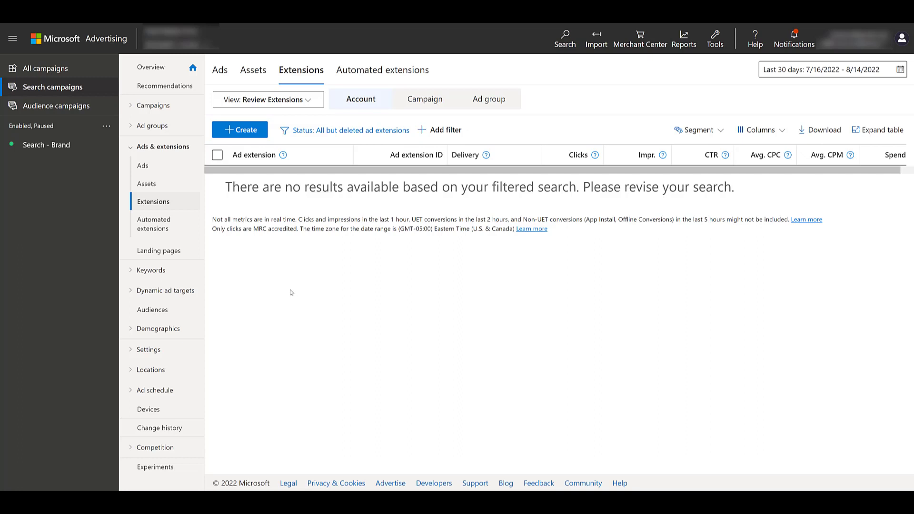
click(247, 134)
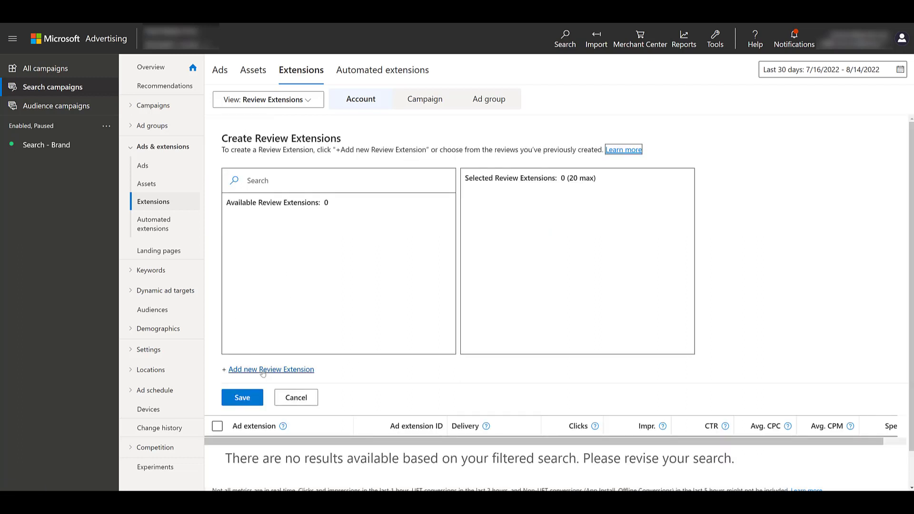
Start a blank review via '+ Add new Review Extension'.
click(262, 370)
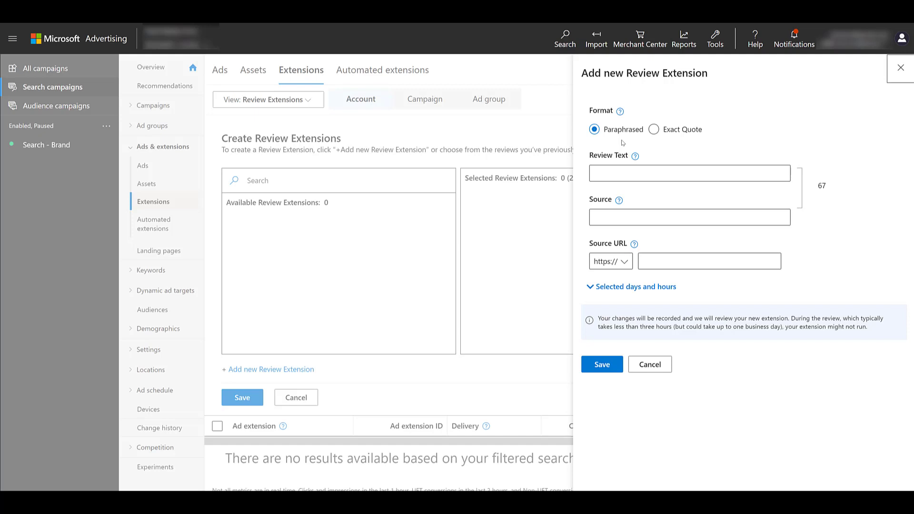
Enter the cxl.com source URL, source CXL and review 'The Maximizing Audiences for PPC was excellent!'.
click(623, 143)
click(713, 261)
key(ctrl+v)
click(715, 250)
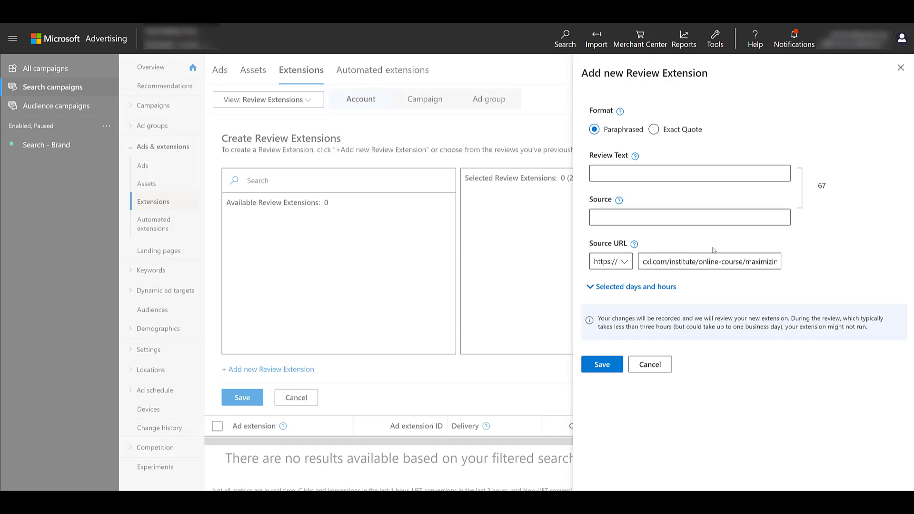
click(695, 220)
text(CXL)
text(The Maximizing Audiences for PPC was excellent!)
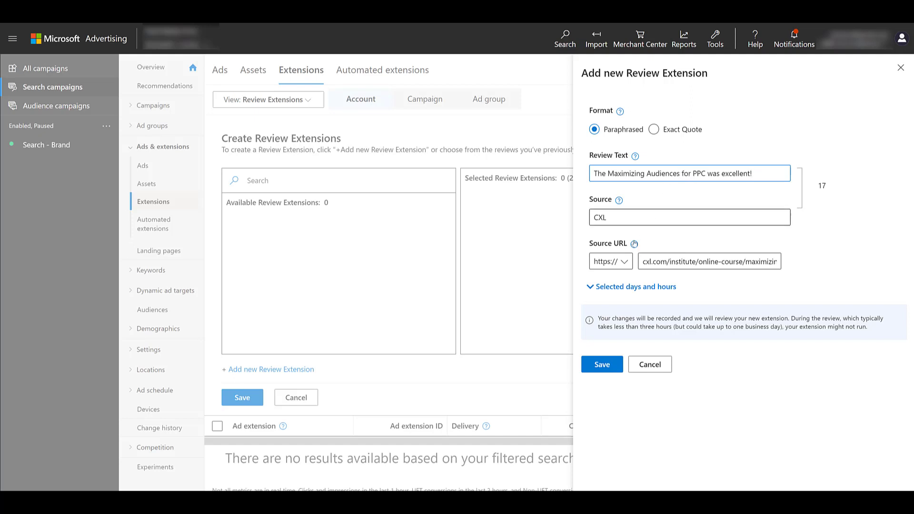
Expand the Selected days and hours scheduling options, then collapse them again.
click(597, 288)
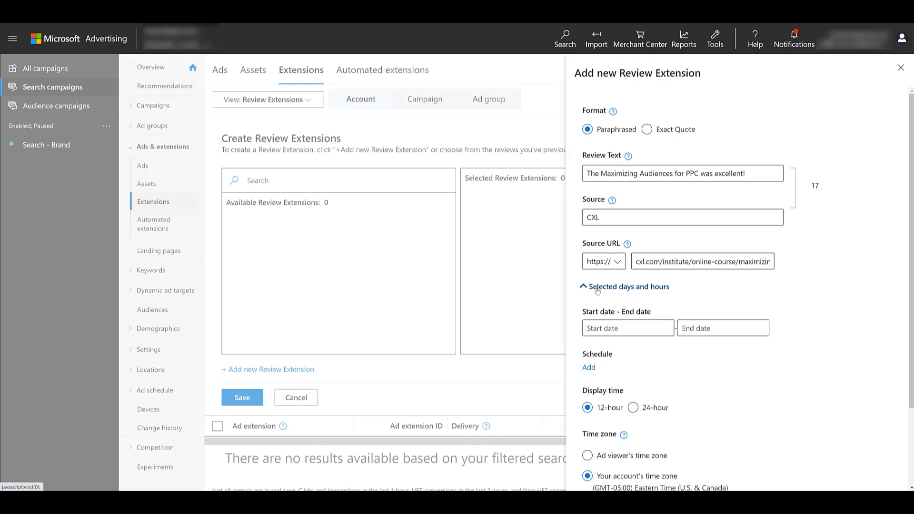
scroll(667, 305, down, 2)
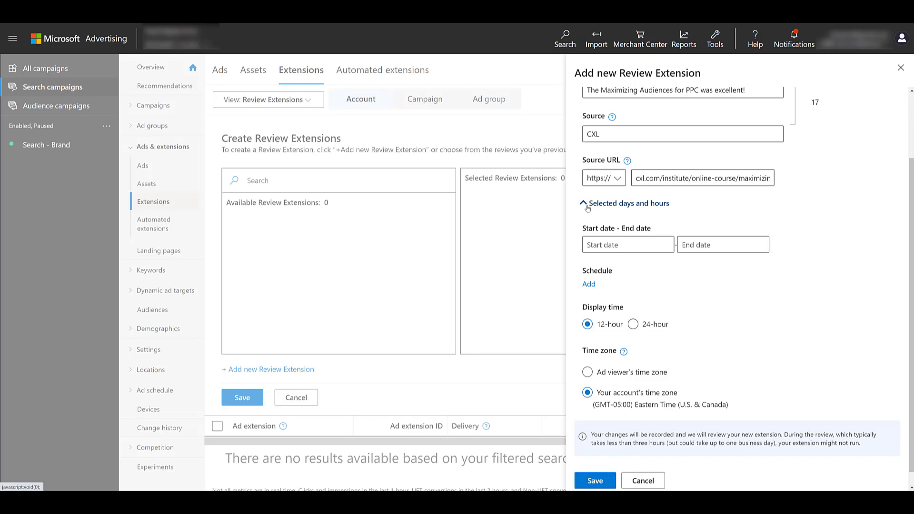
click(588, 209)
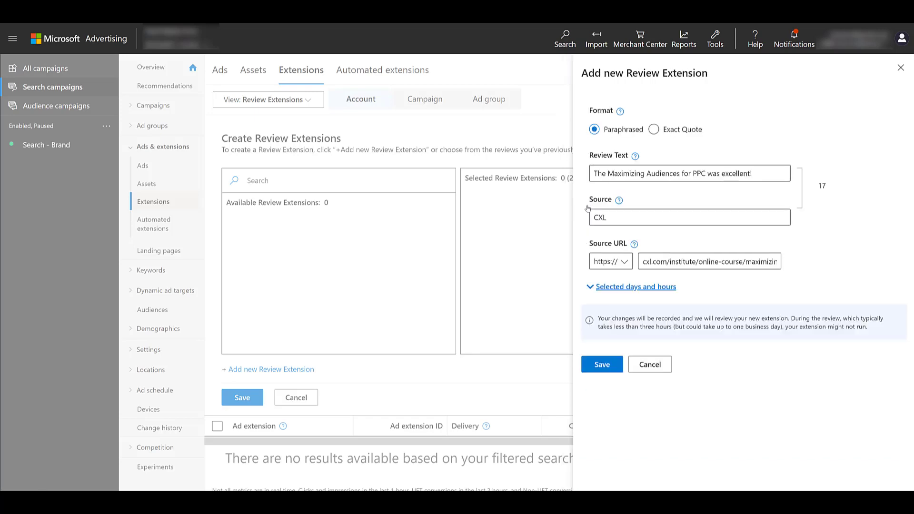
Save the first review, then add Exact Quote 'Used some of their tactics and its working!' from CXL.
click(602, 364)
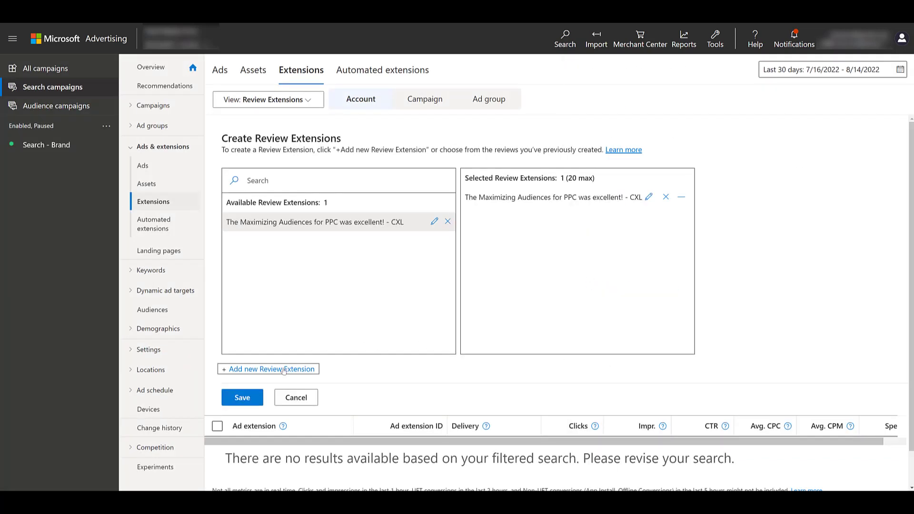
click(283, 371)
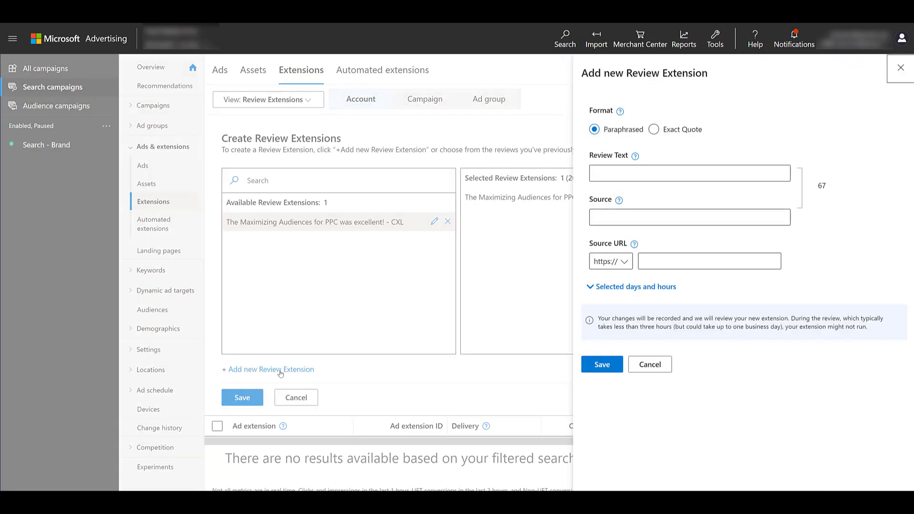
click(646, 264)
key(ctrl+v)
click(632, 215)
text(CXL)
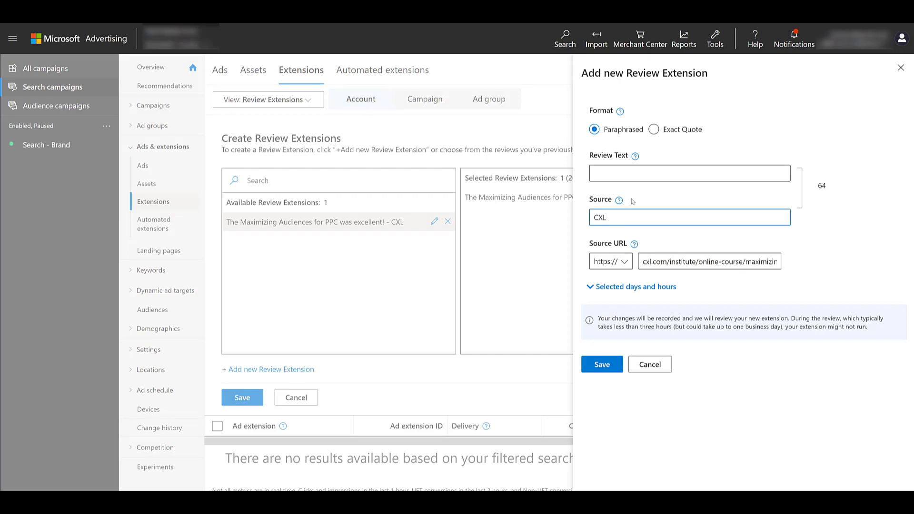
click(624, 177)
text(Used some of their tactics and its working!)
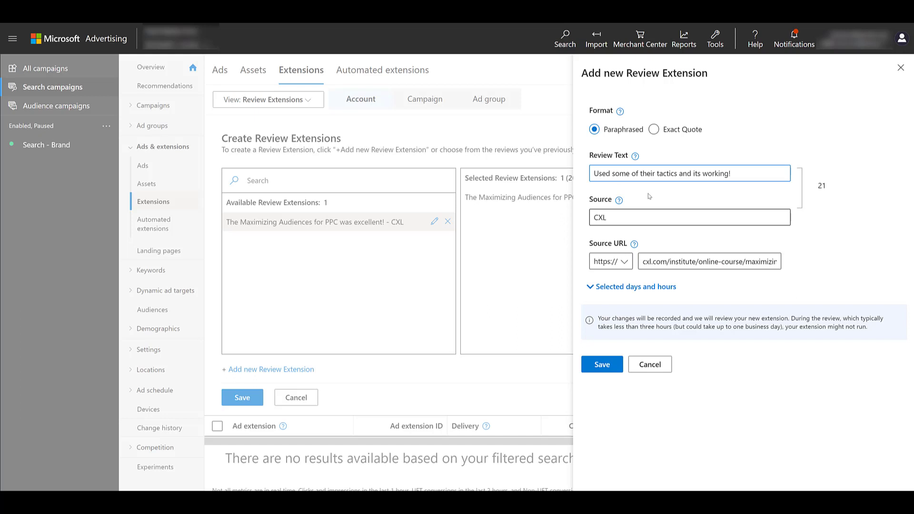
click(655, 130)
Save the second review, then save both CXL reviews as account-level extensions.
click(613, 372)
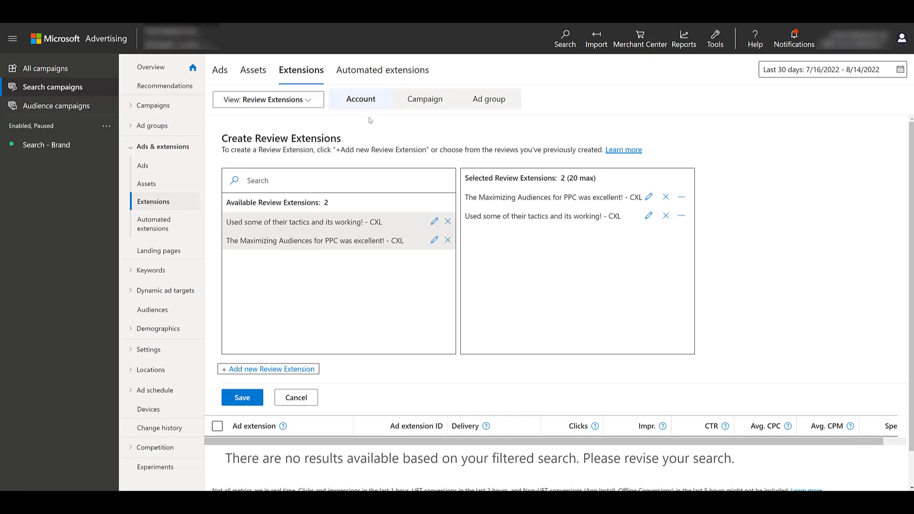
click(251, 397)
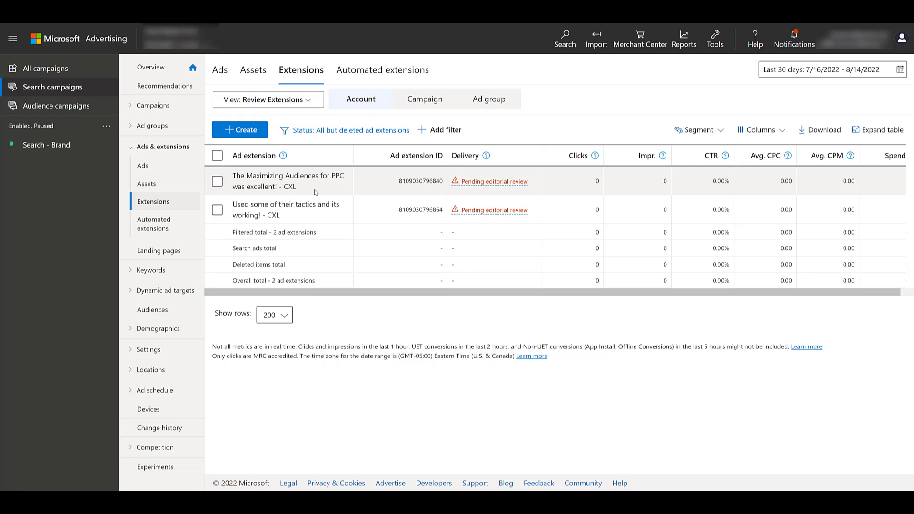
Switch the review extensions table to the Campaign level.
click(425, 99)
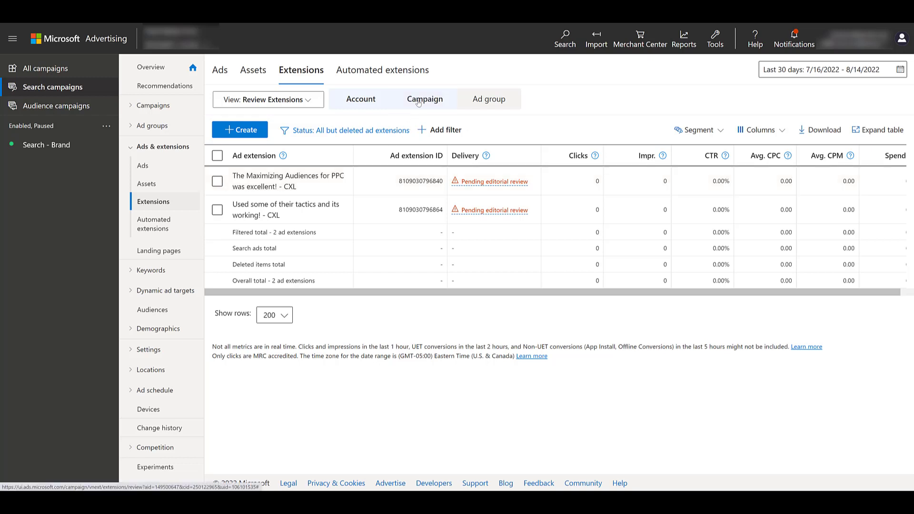
Create a campaign-level review extension for Search - Brand with the Maximizing Audiences review, and save.
click(237, 132)
click(267, 169)
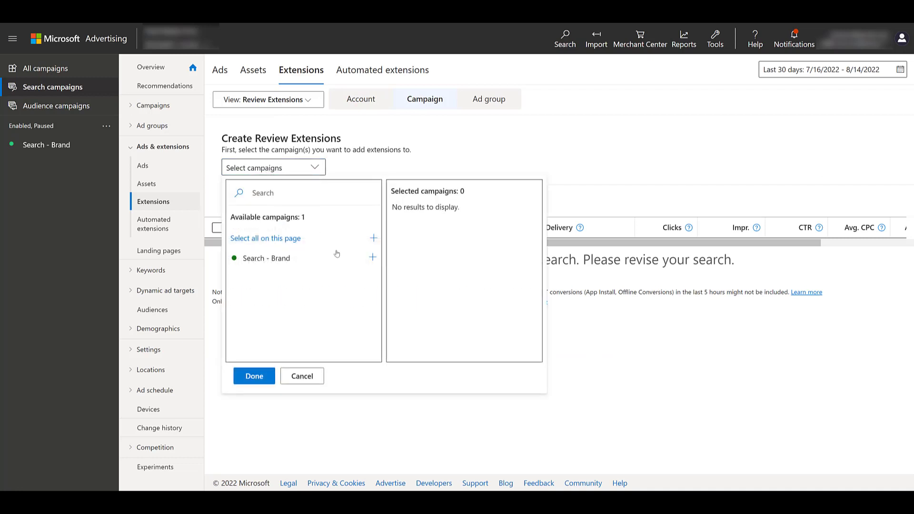
click(373, 258)
click(257, 375)
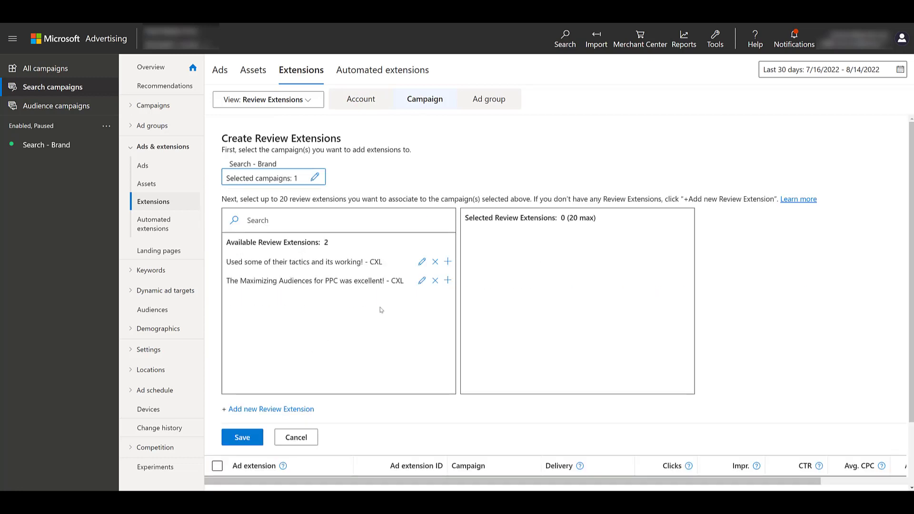
click(448, 282)
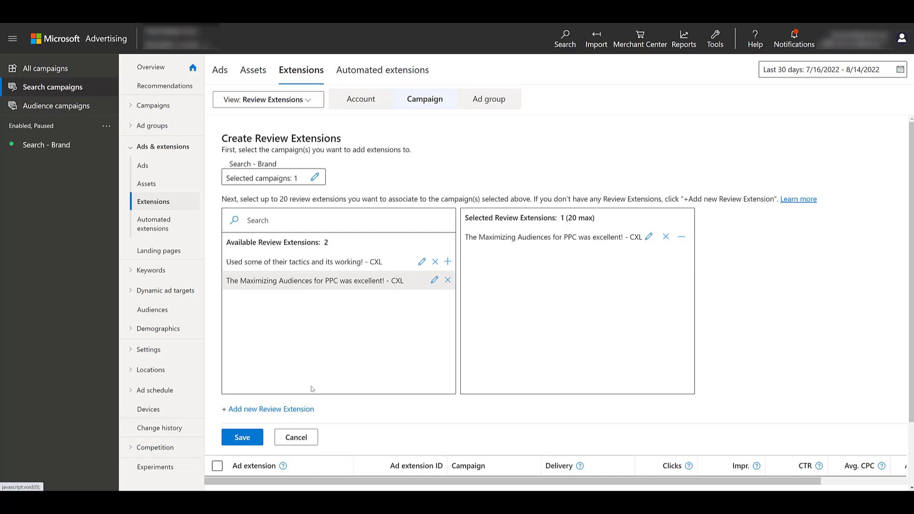
click(242, 437)
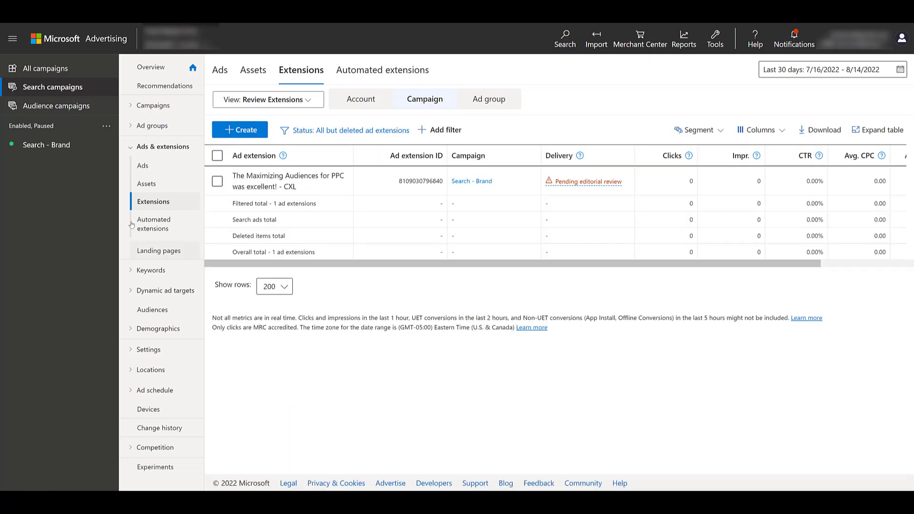
Confirm the Search - Brand ad group has no reviews, then view the campaign's Maximizing Audiences review.
click(60, 146)
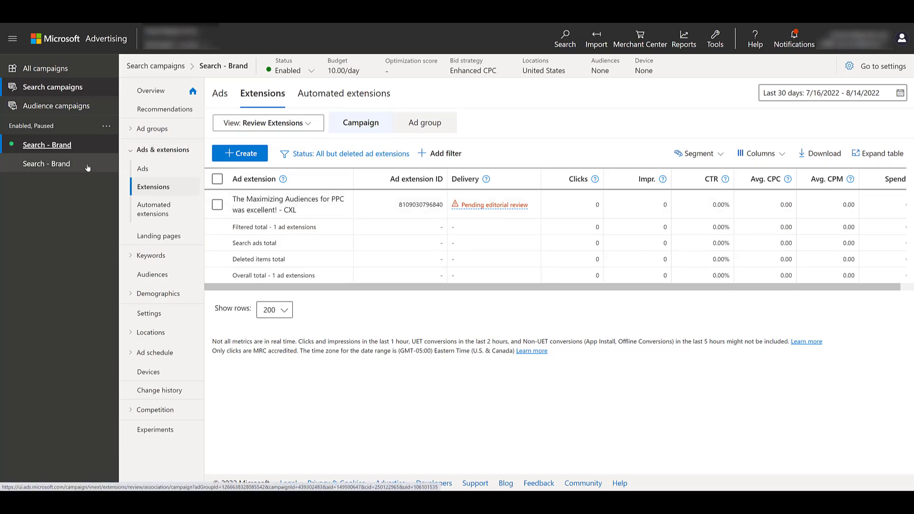
click(33, 164)
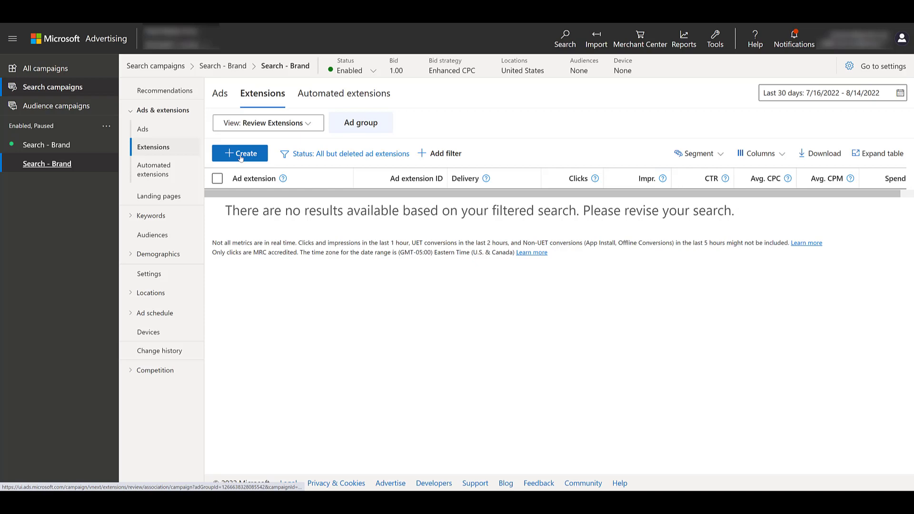
click(96, 144)
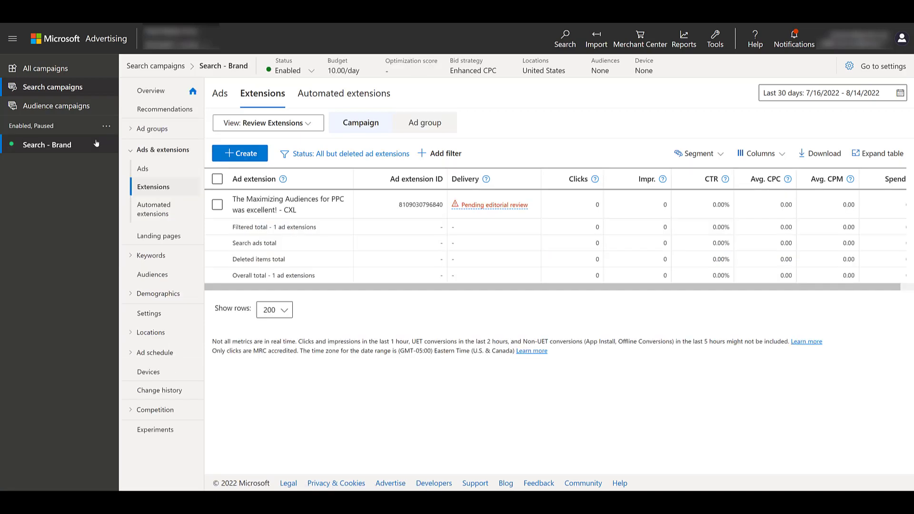
On the Account tab under All campaigns, delete the 'Maximizing Audiences for PPC was excellent!' review association.
click(67, 70)
click(378, 109)
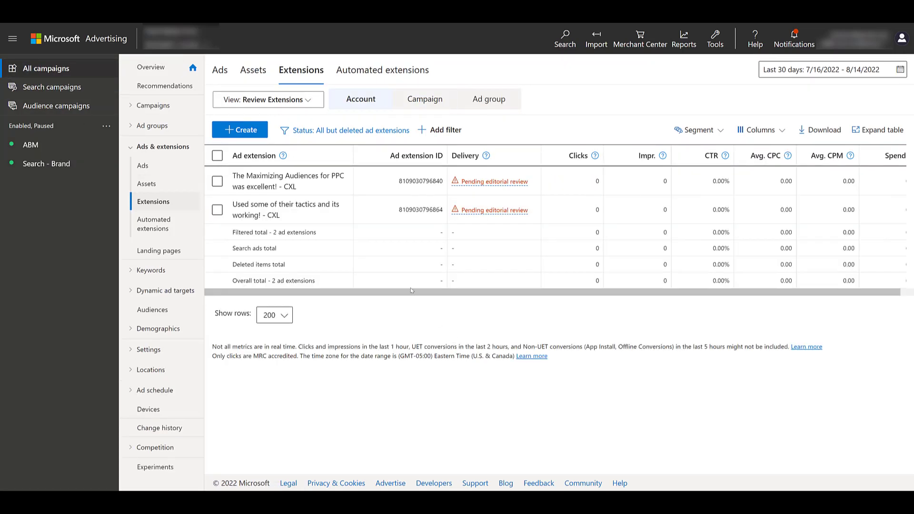
click(218, 183)
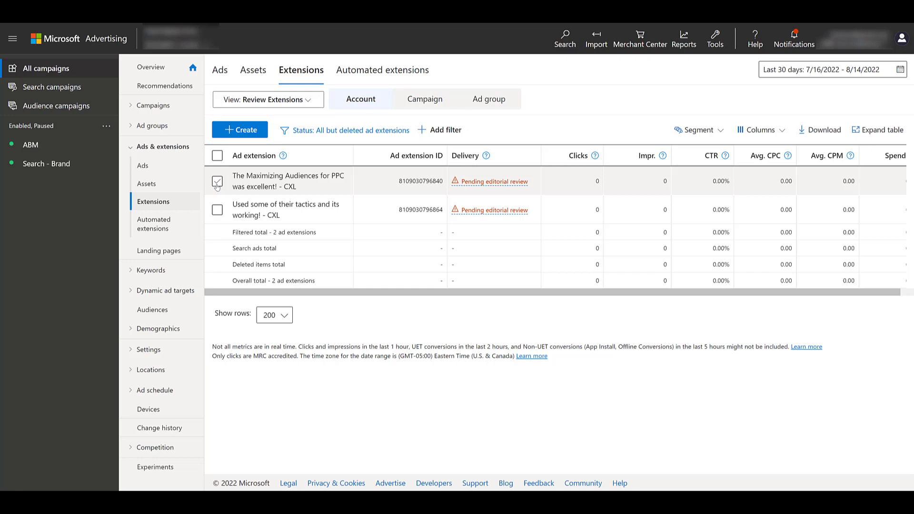
click(233, 129)
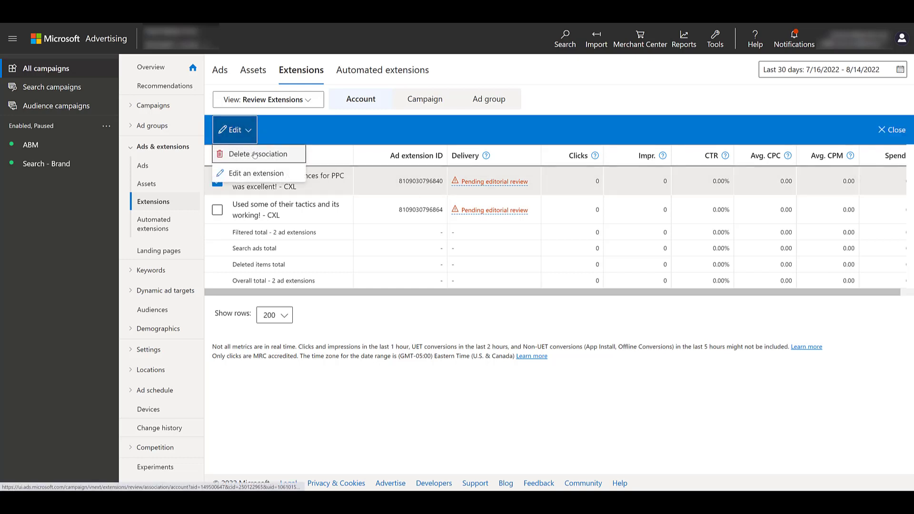
click(255, 155)
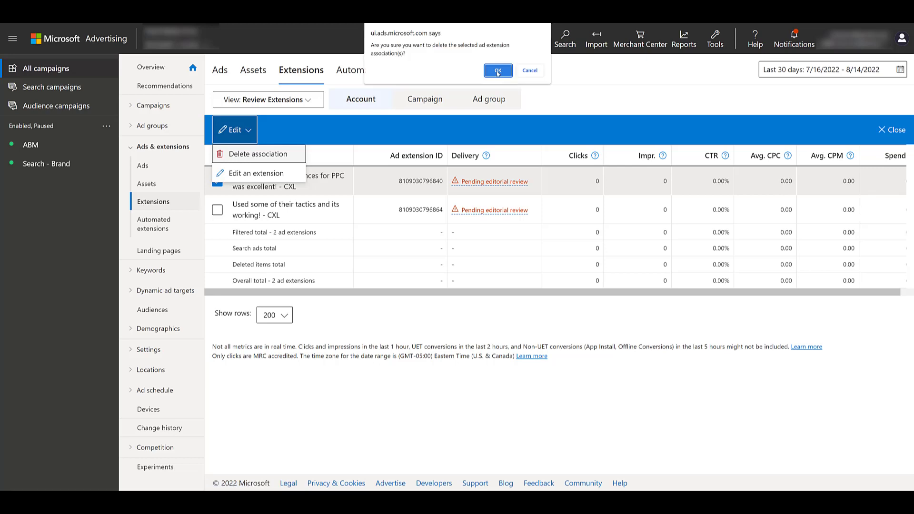
click(498, 71)
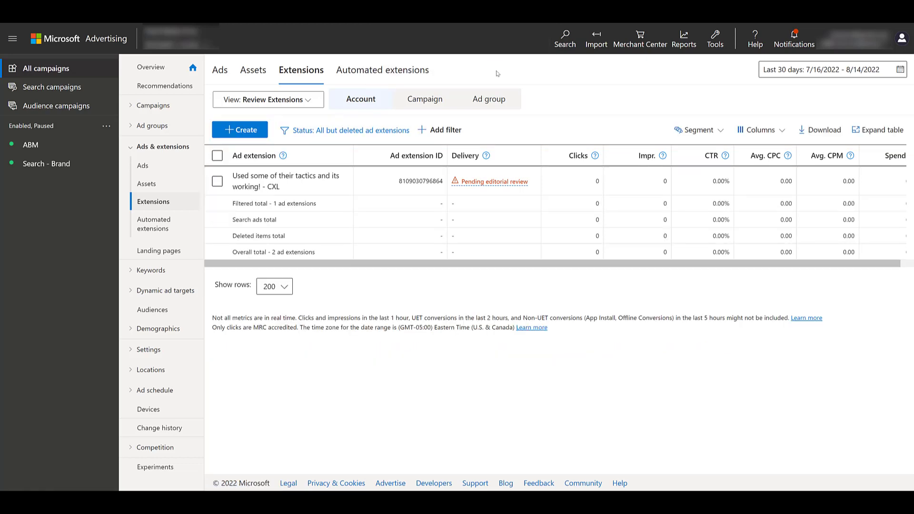
Open the account-level Create Review Extensions form, listing 2 available reviews with 1 selected.
click(246, 130)
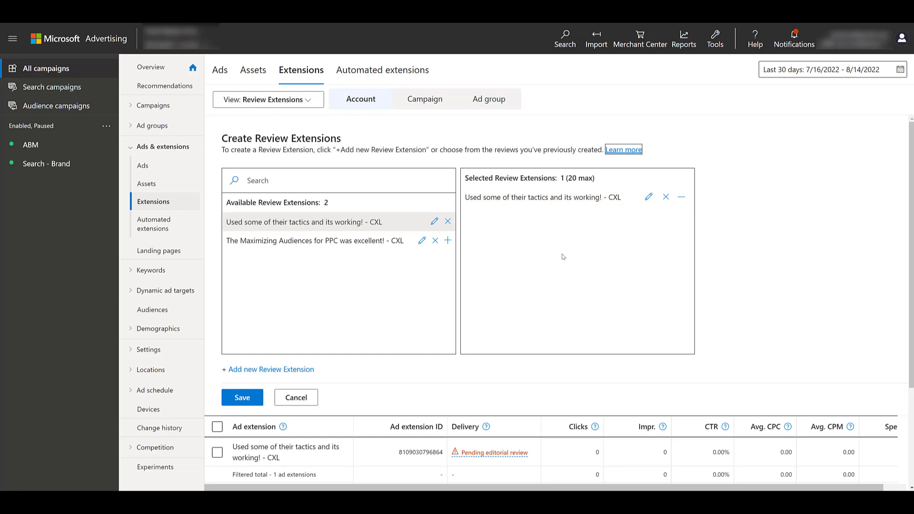
scroll(603, 276, down, 2)
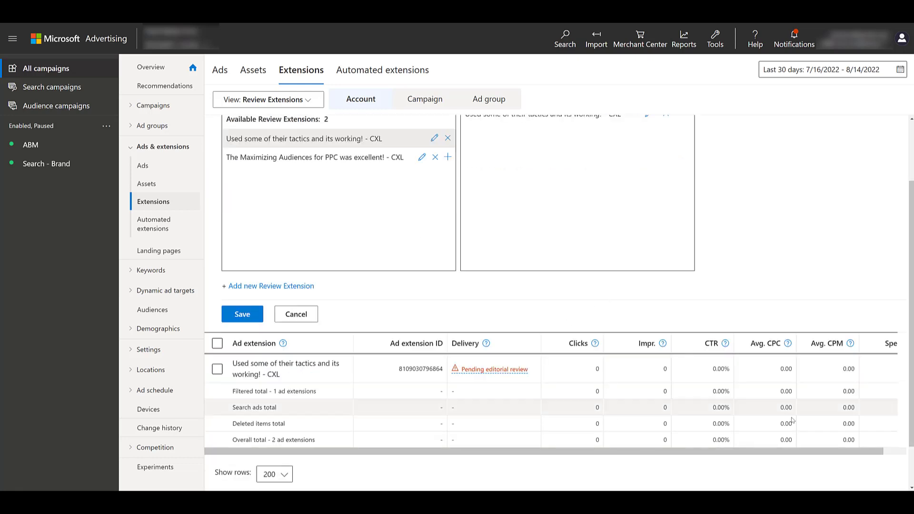